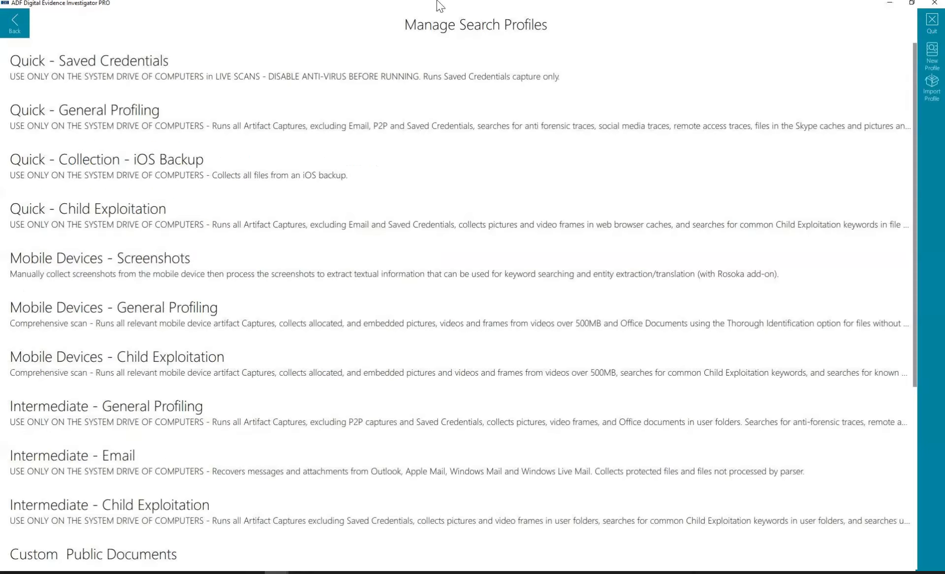
Step: Start a new search profile from the scan setup and create a new capture that collects files based on their properties
{"action": "left_click", "coordinate": [36, 167]}
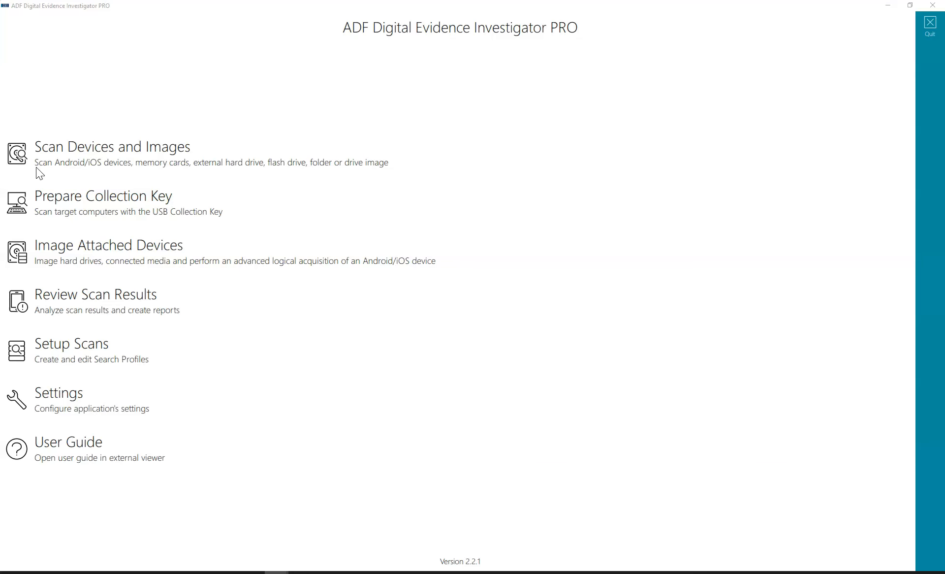
{"action": "left_click", "coordinate": [443, 352]}
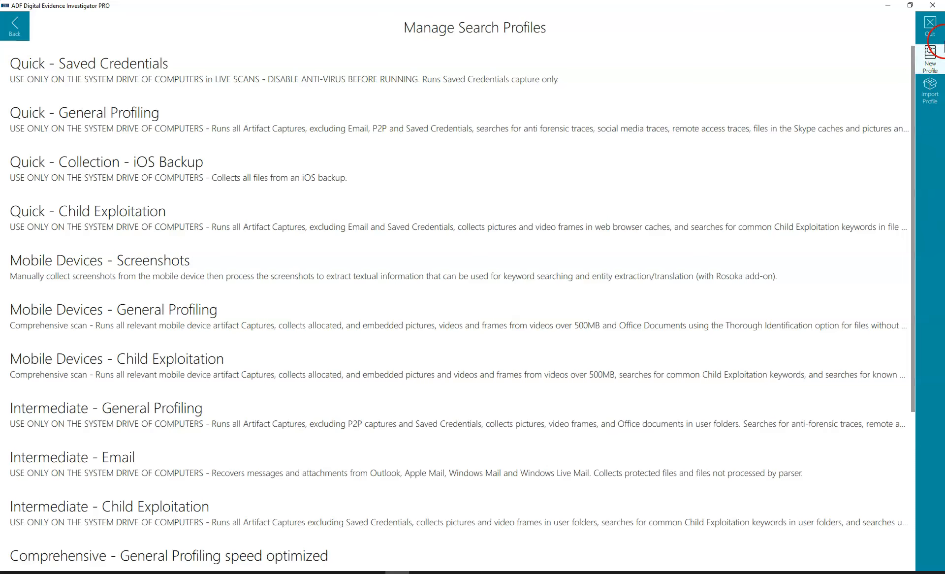
{"action": "left_click", "coordinate": [935, 67]}
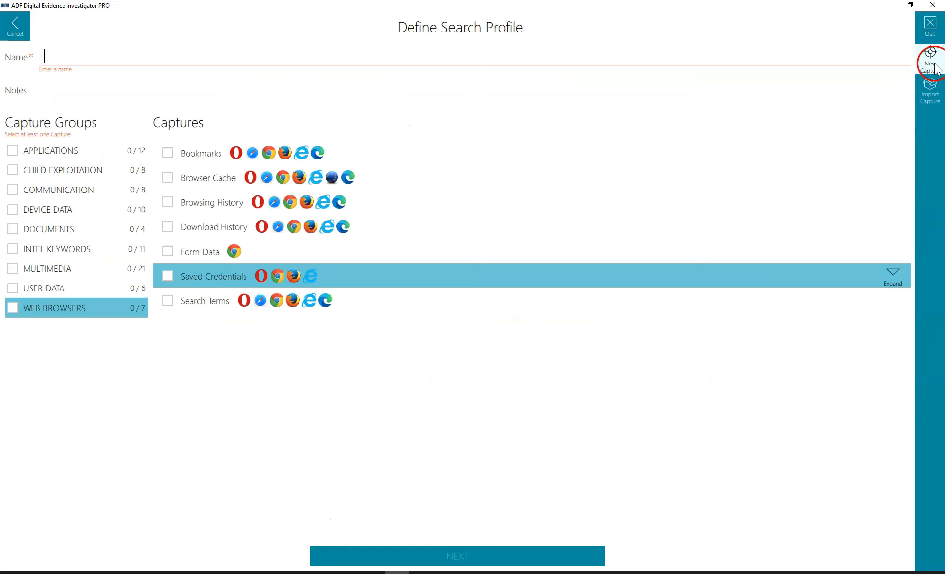
{"action": "left_click", "coordinate": [938, 109]}
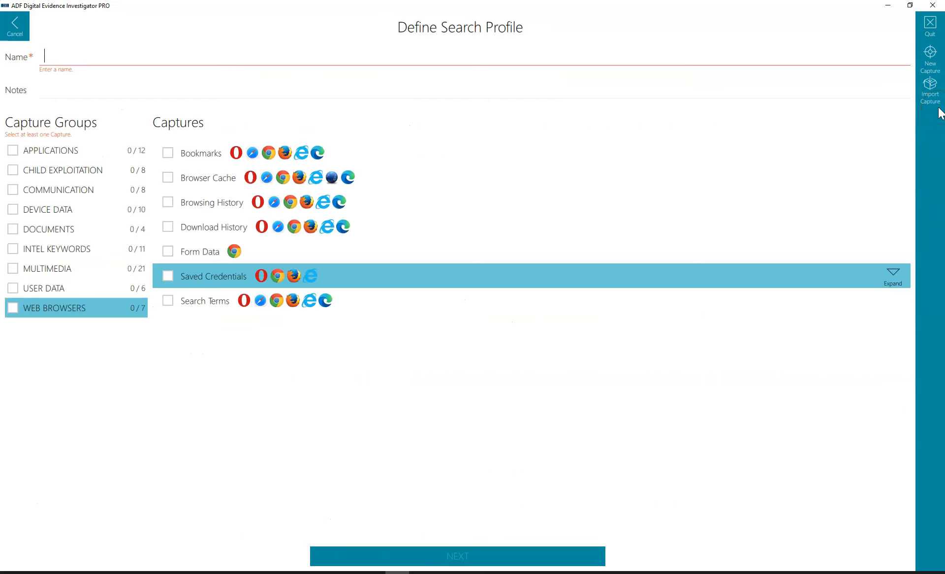
{"action": "left_click", "coordinate": [932, 55]}
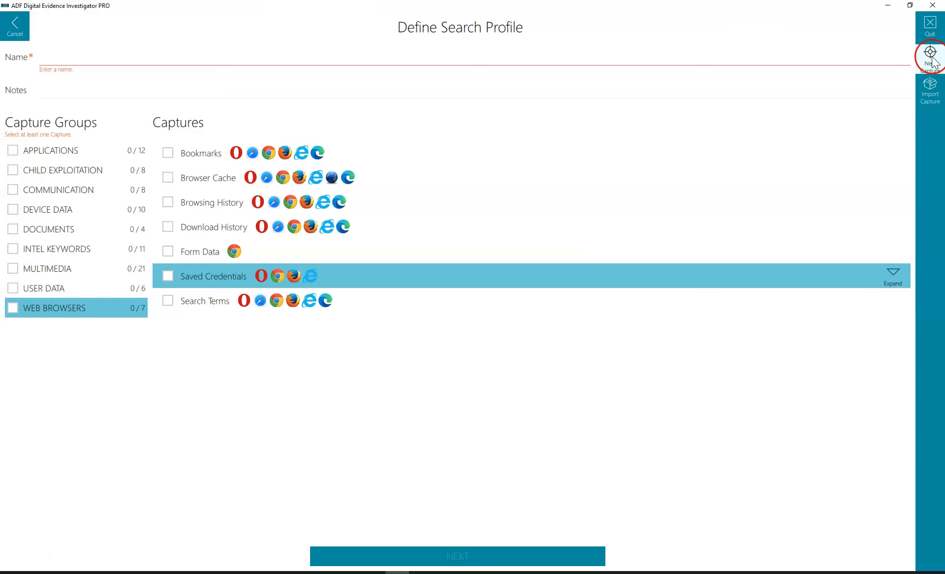
{"action": "left_click", "coordinate": [855, 64]}
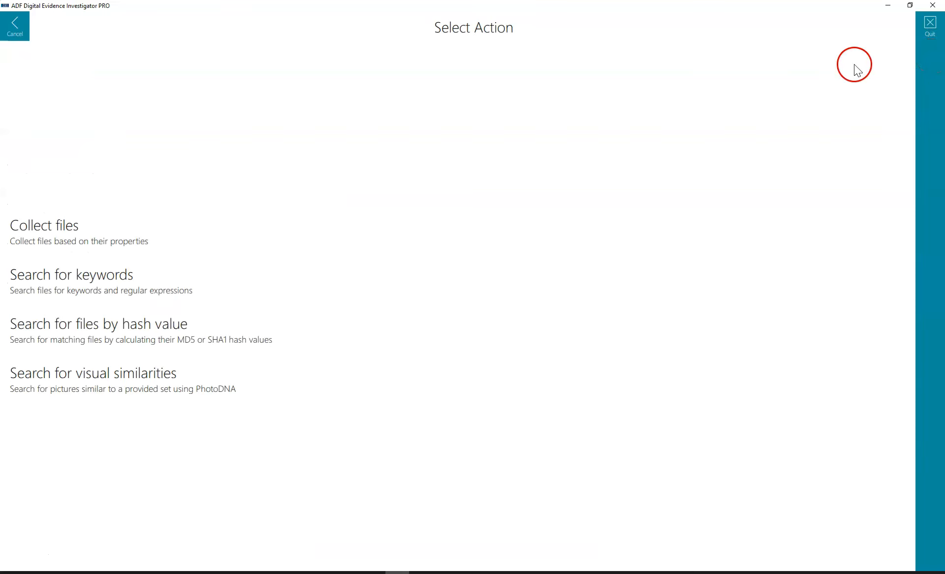
{"action": "left_click", "coordinate": [44, 241]}
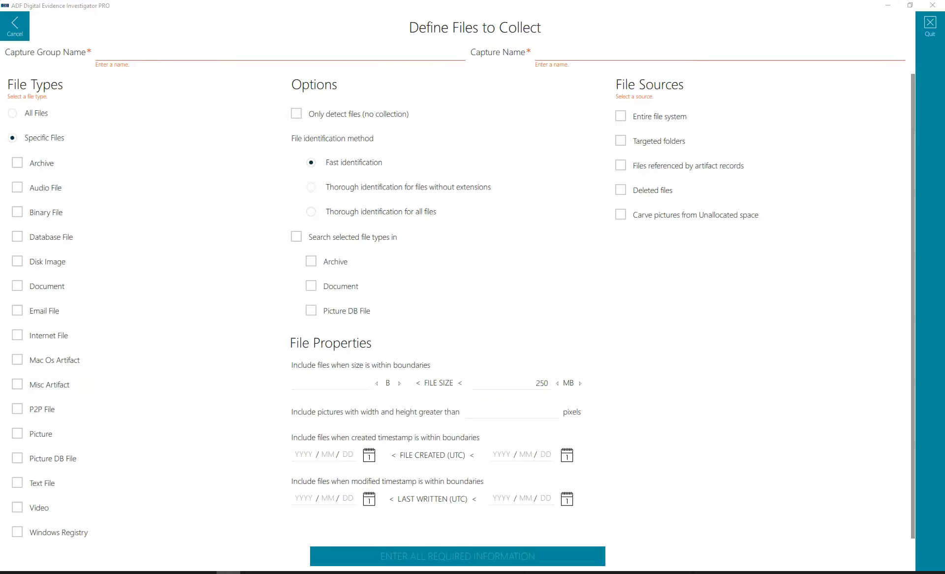
Step: Name the capture group "My Captures" and the capture "Public Documents Folder", and set the file types to All Files
{"action": "left_click", "coordinate": [13, 150]}
{"action": "left_click", "coordinate": [141, 49]}
{"action": "type", "text": "My Captures"}
{"action": "left_click", "coordinate": [552, 52]}
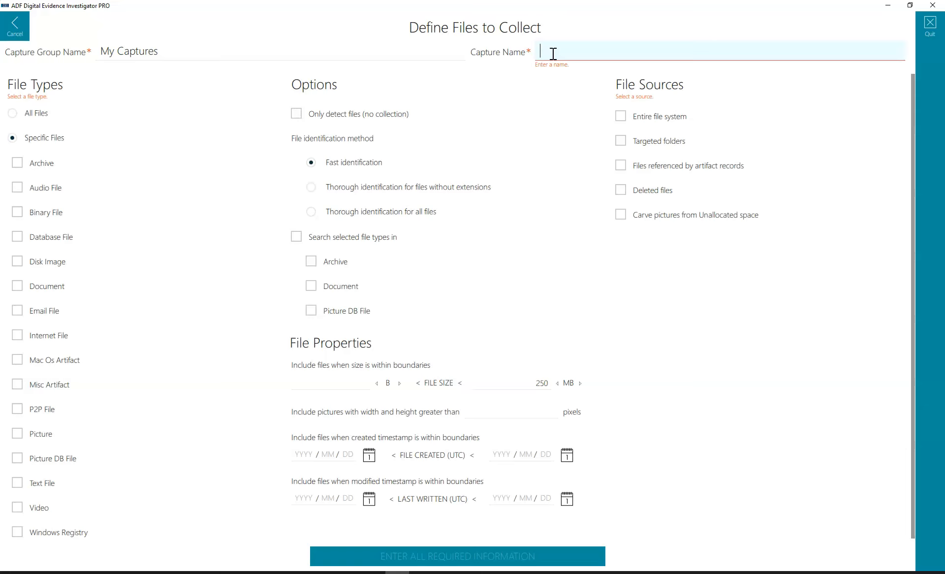
{"action": "type", "text": "Pub"}
{"action": "left_click", "coordinate": [474, 79]}
{"action": "type", "text": "lic Documents Folder"}
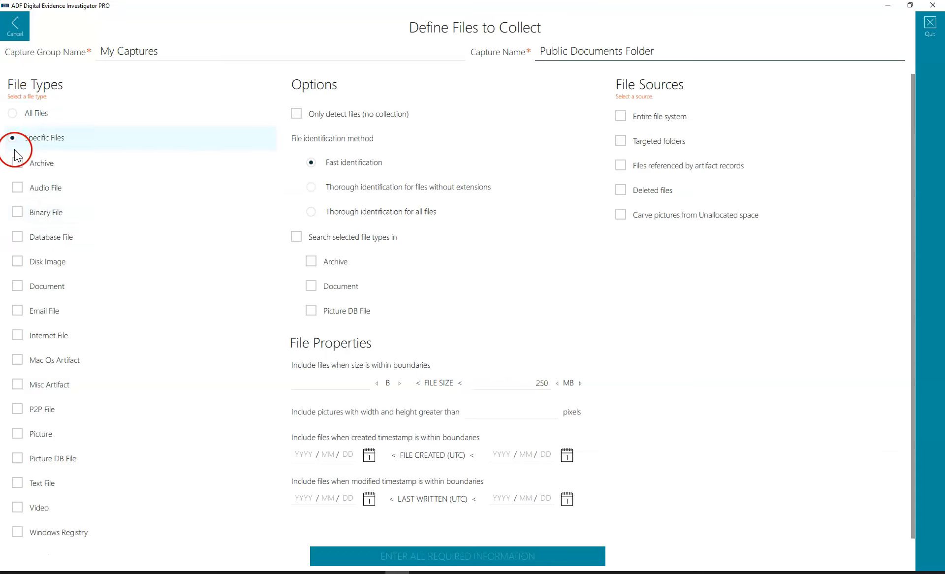
{"action": "left_click", "coordinate": [14, 114]}
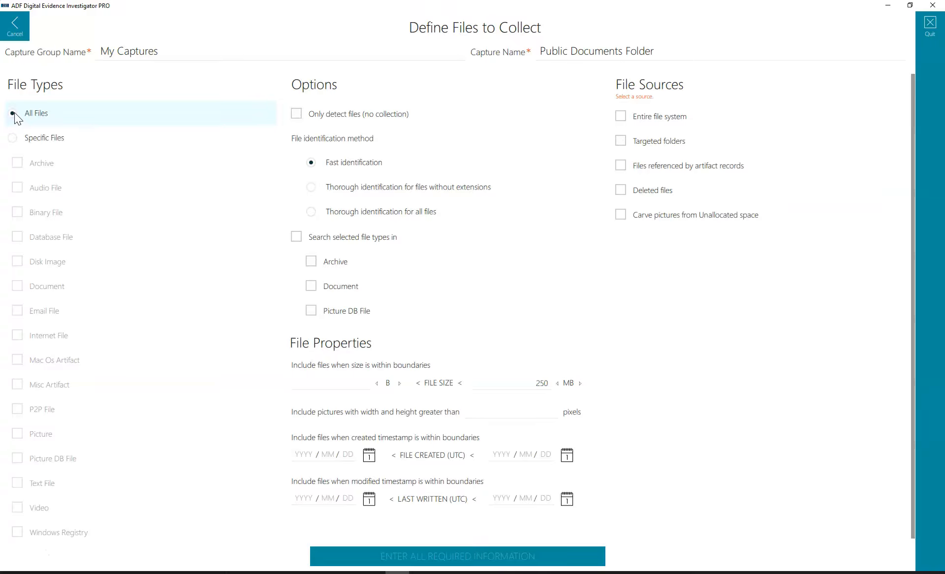
{"action": "left_click", "coordinate": [15, 117]}
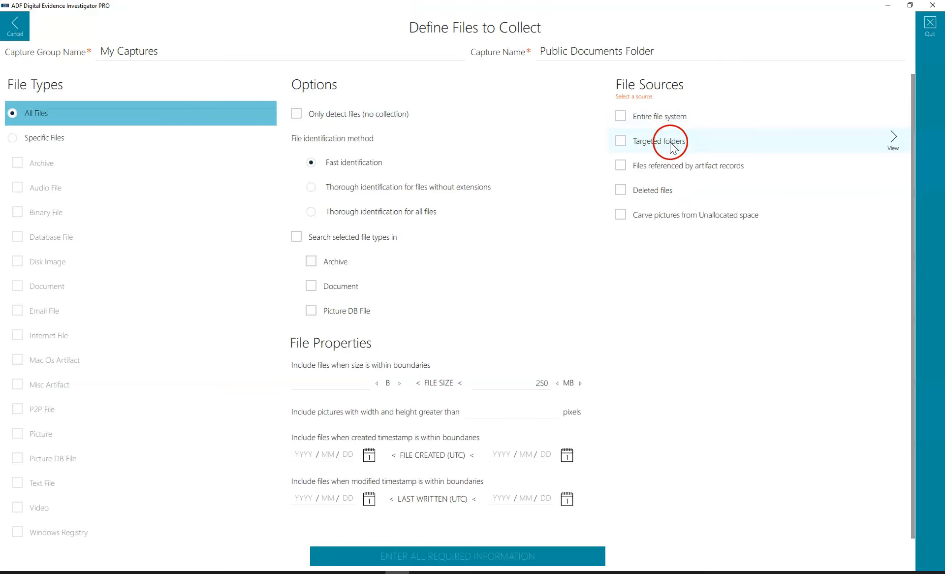
Step: Add the targeted folder /Users/Public/Documents/.* as the capture's file source and accept the change for all captures
{"action": "left_click", "coordinate": [892, 139]}
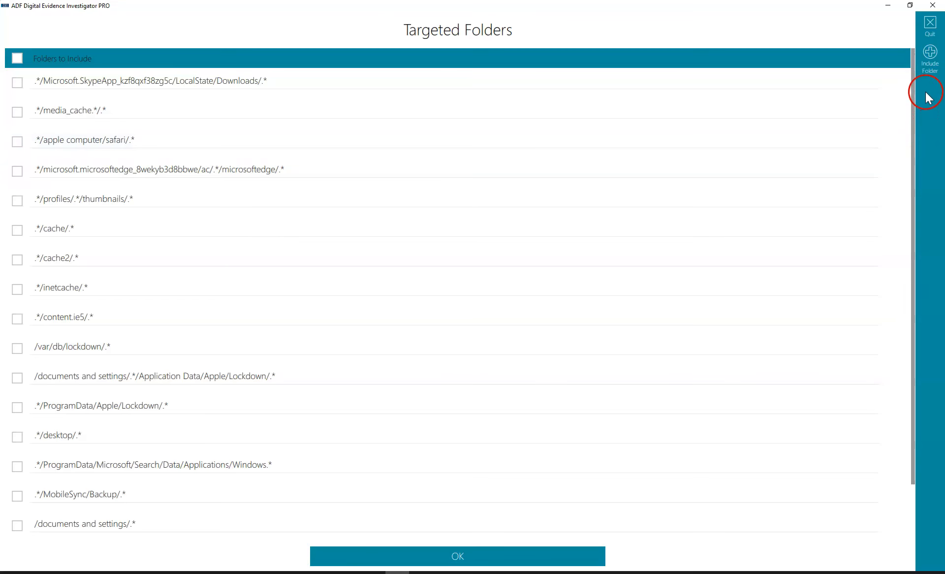
{"action": "left_click", "coordinate": [928, 66]}
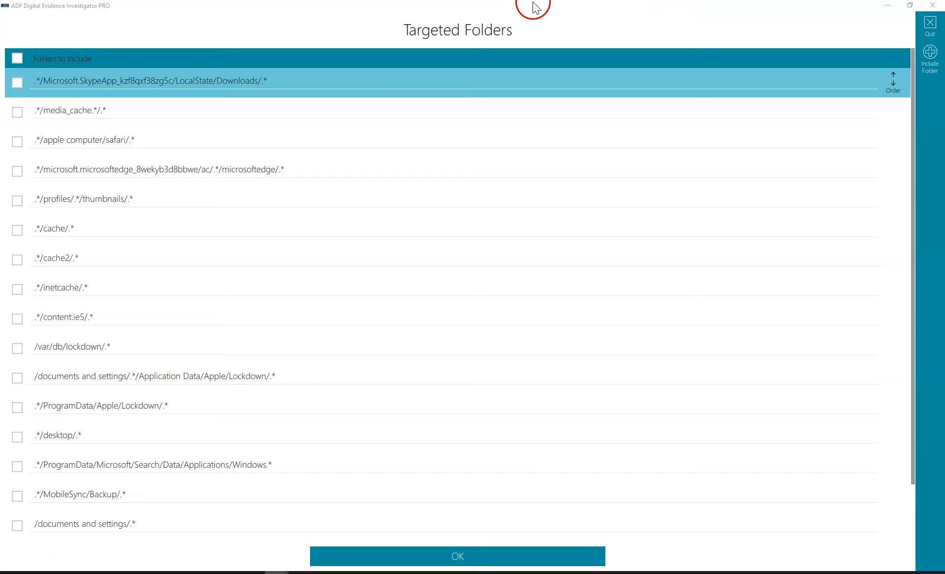
{"action": "left_click", "coordinate": [933, 67]}
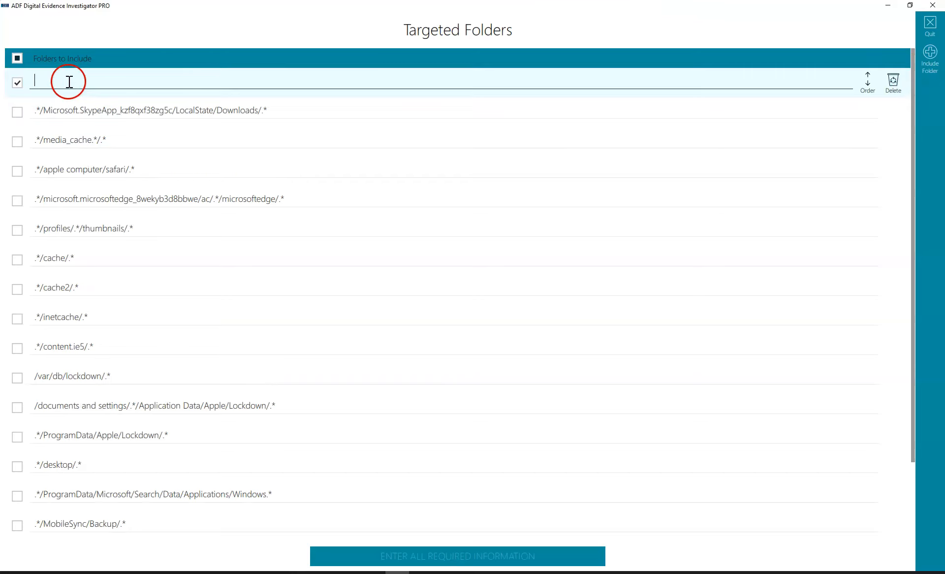
{"action": "left_click", "coordinate": [69, 81]}
{"action": "type", "text": "/Users/Public/Documents/.*"}
{"action": "left_click", "coordinate": [88, 72]}
{"action": "left_click", "coordinate": [458, 556]}
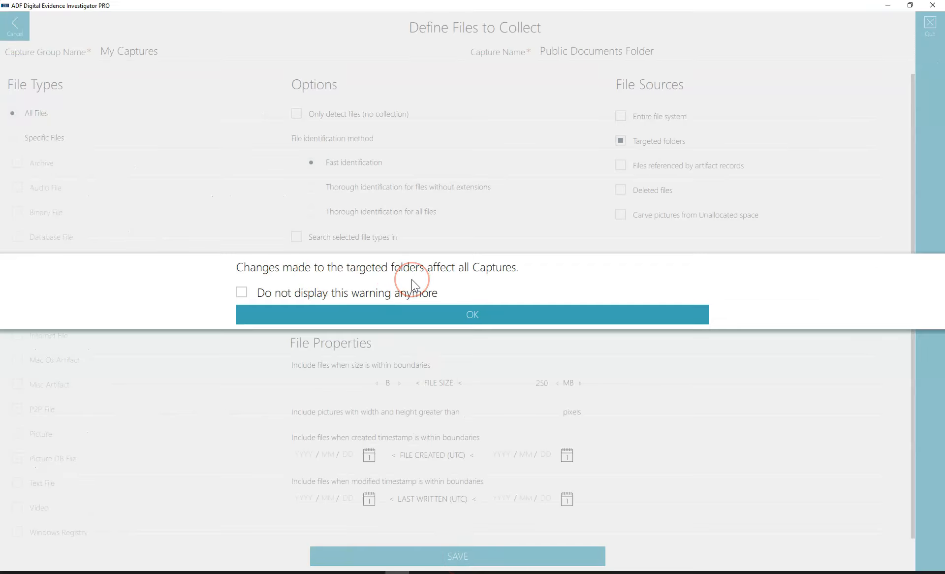
{"action": "left_click", "coordinate": [413, 313]}
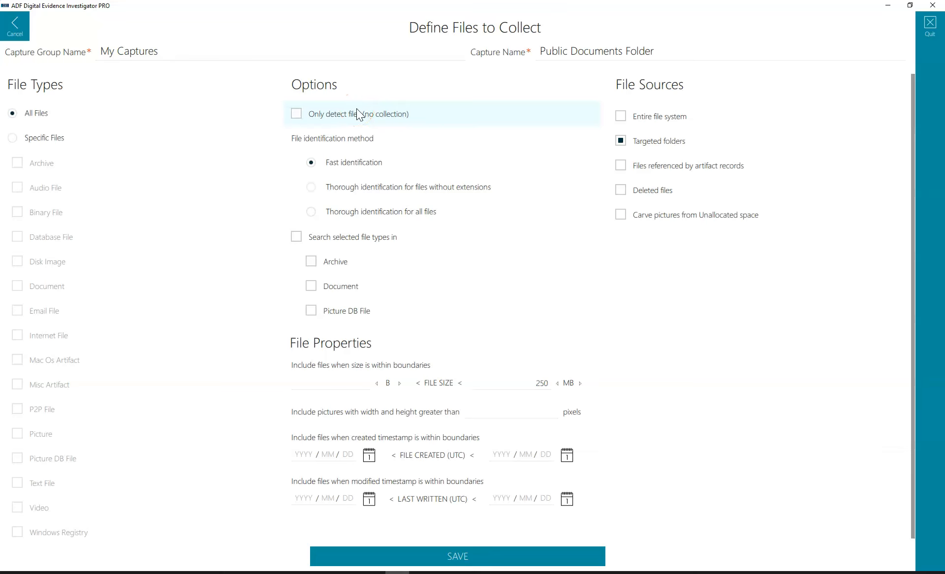
Step: Review the capture's targeted folder entry /Users/Public/Documents/.* and save the capture
{"action": "mouse_move", "coordinate": [696, 133]}
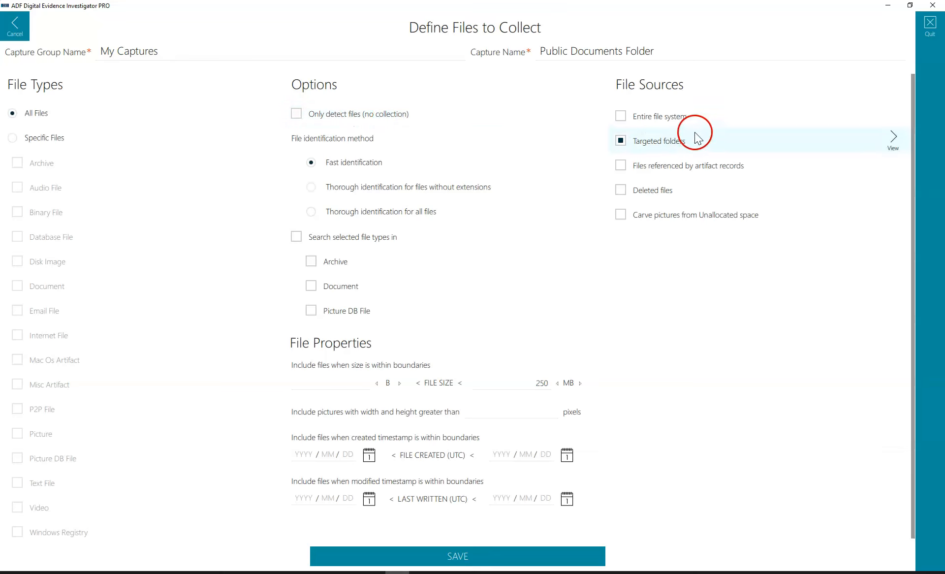
{"action": "left_click", "coordinate": [894, 146]}
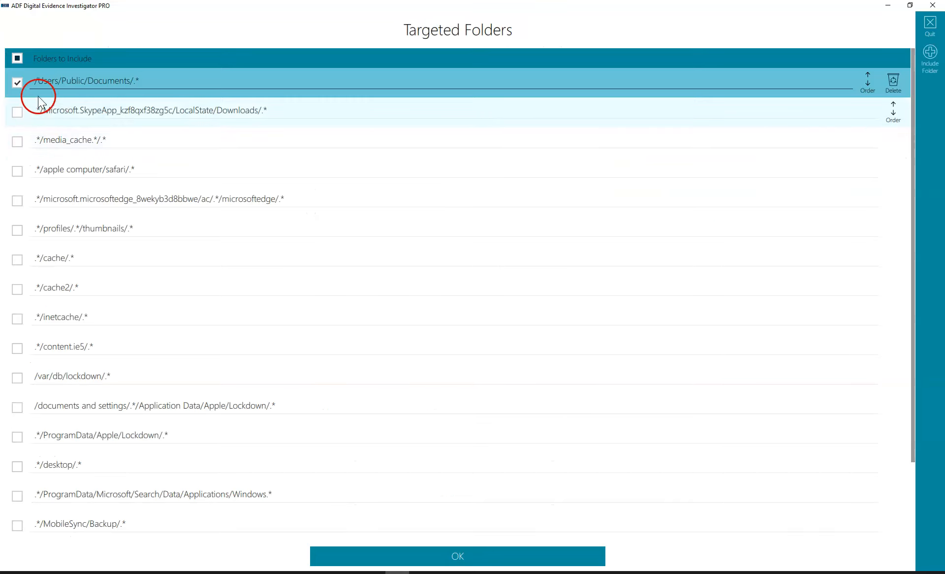
{"action": "left_click", "coordinate": [120, 87]}
{"action": "left_click", "coordinate": [433, 554]}
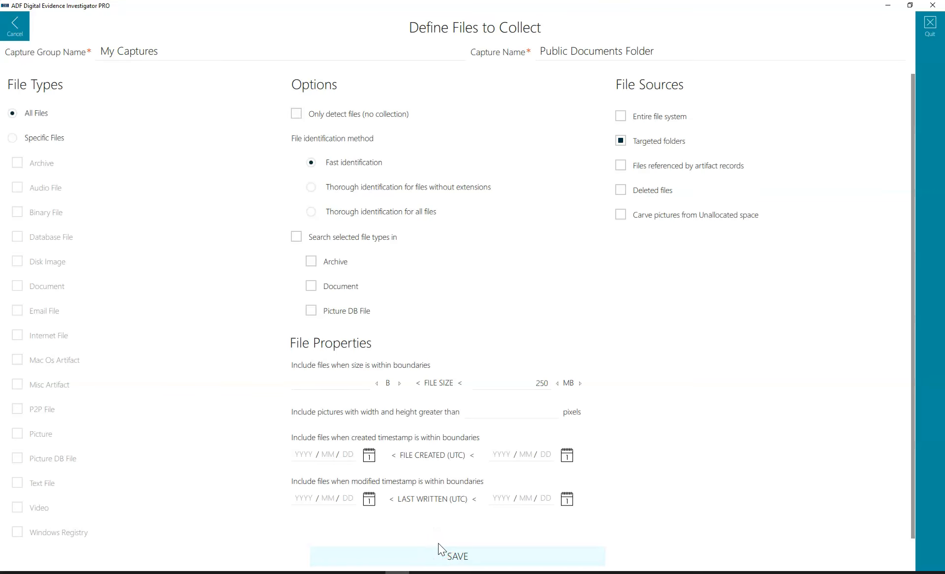
{"action": "left_click", "coordinate": [443, 555]}
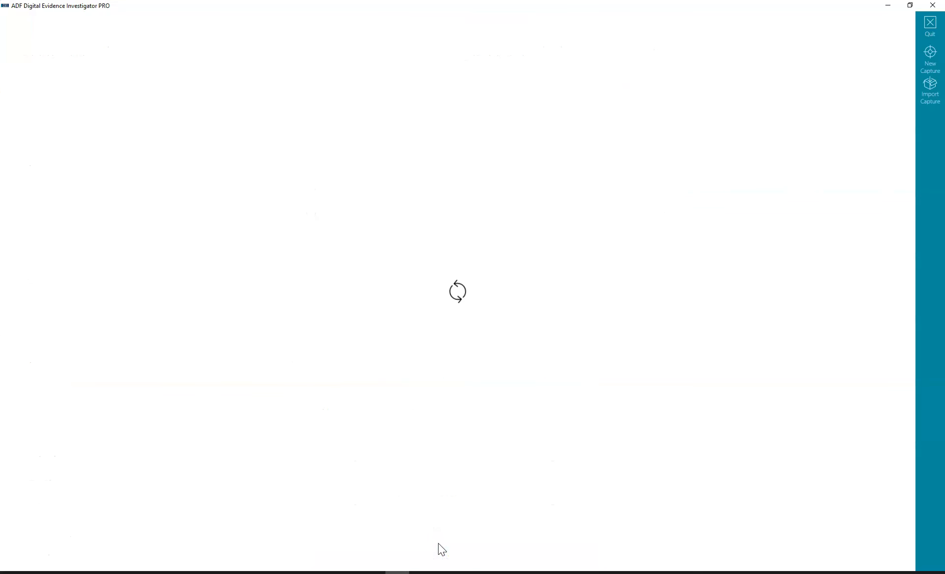
Step: Name the search profile "Custom Public Documents" and enter the note "collects all files in the Public Documents location."
{"action": "left_click", "coordinate": [58, 62]}
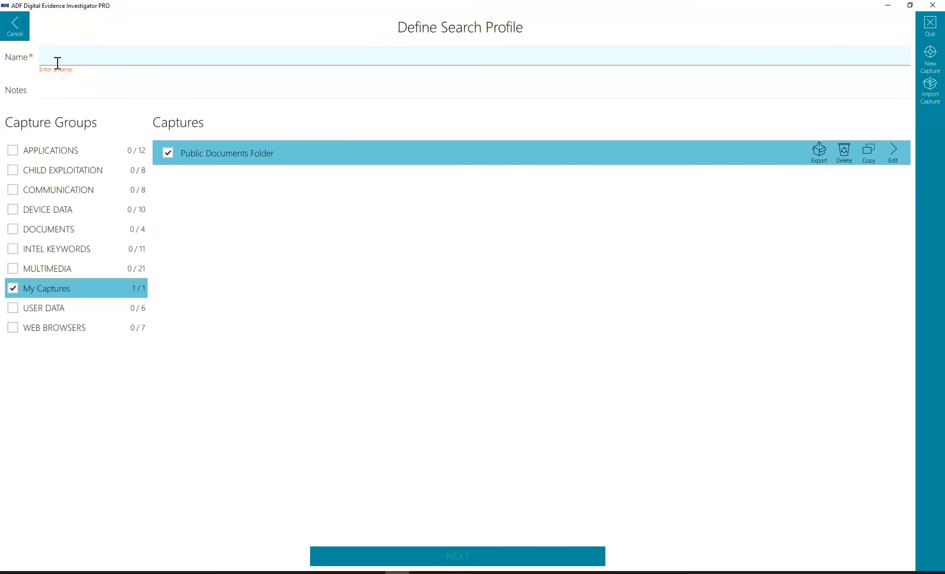
{"action": "type", "text": "Custom "}
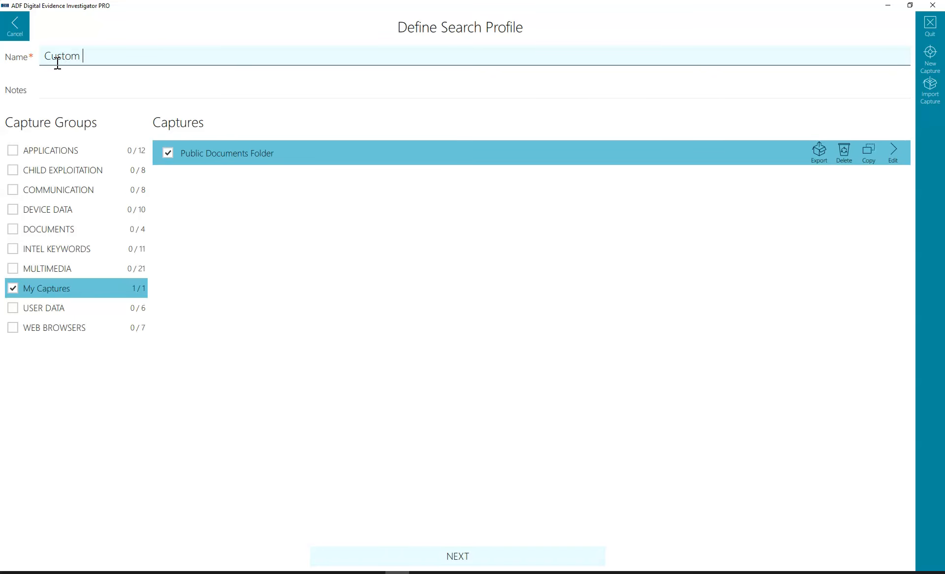
{"action": "type", "text": " Public Documents"}
{"action": "left_click", "coordinate": [84, 127]}
{"action": "left_click", "coordinate": [49, 87]}
{"action": "type", "text": "collects all files in the public Docuentments location"}
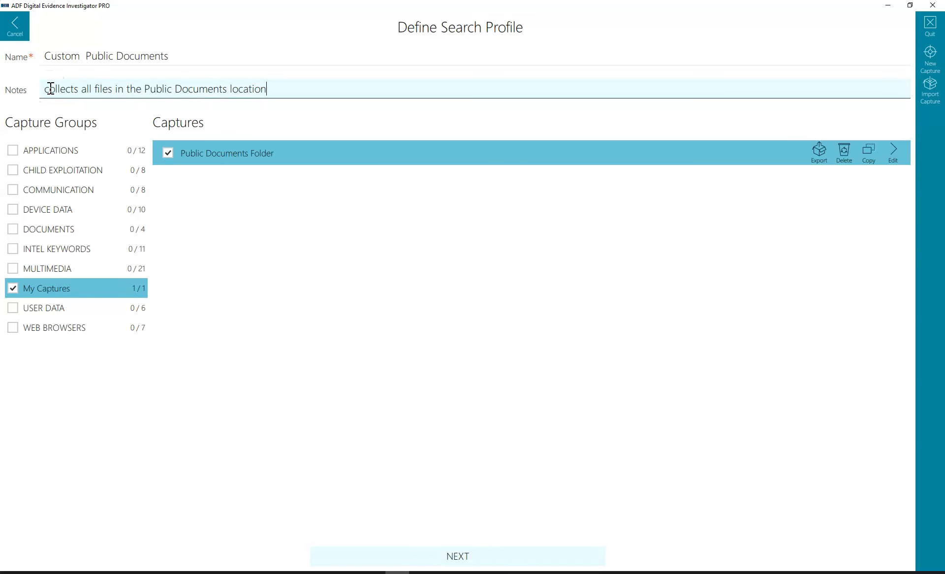
{"action": "left_click", "coordinate": [56, 103]}
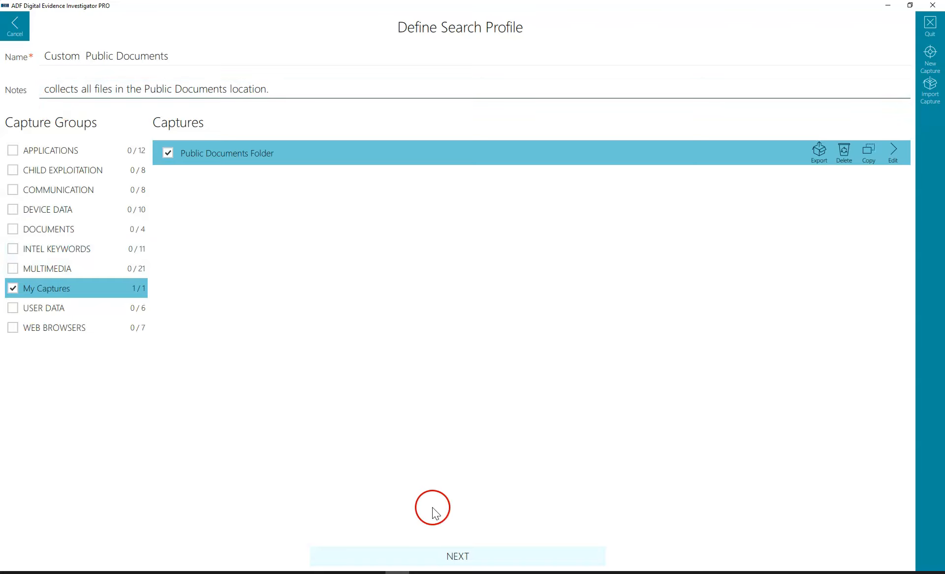
Step: Save the search profile with the default scan and post-scan options and locate it in the profile list
{"action": "left_click", "coordinate": [450, 561]}
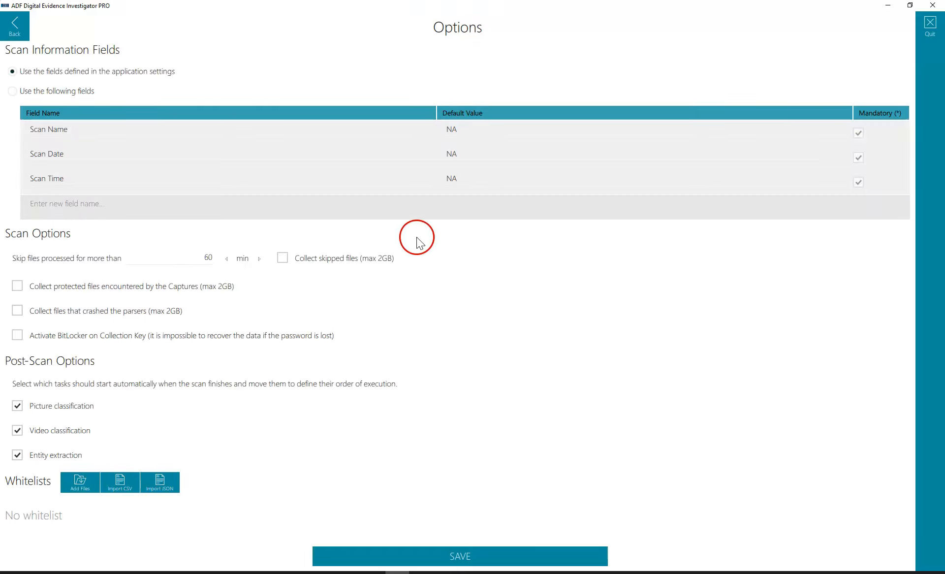
{"action": "left_click", "coordinate": [470, 561]}
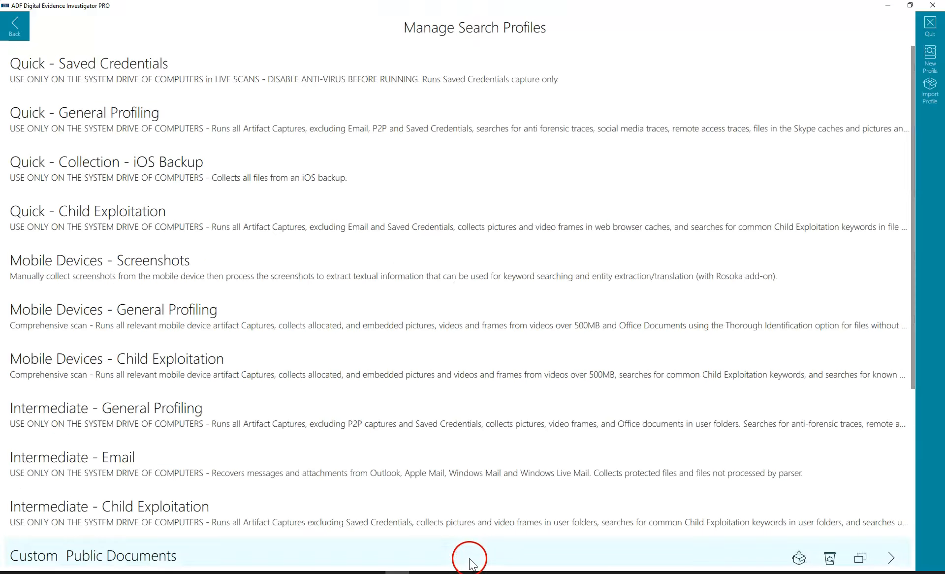
{"action": "scroll", "coordinate": [270, 391], "scroll_direction": "down", "scroll_amount": 3}
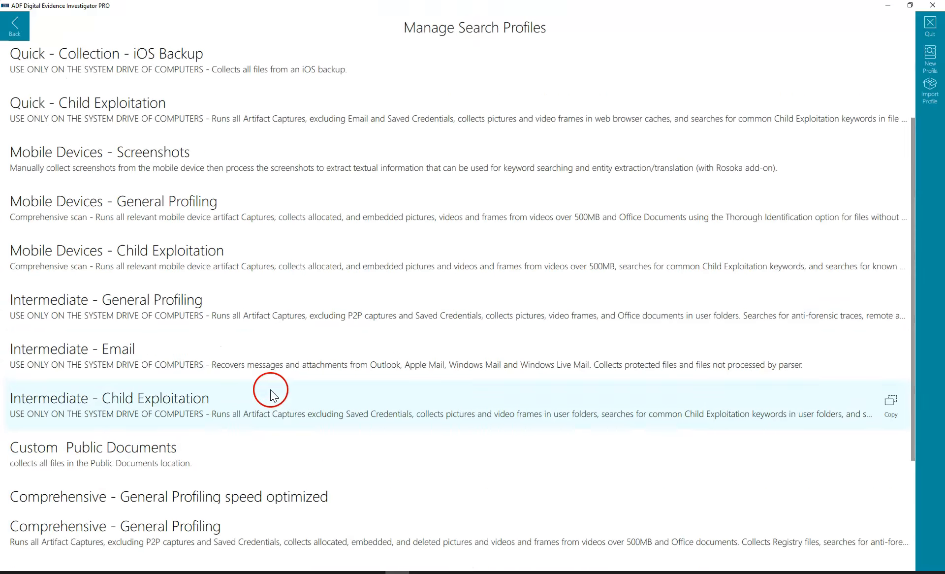
{"action": "left_click", "coordinate": [96, 388]}
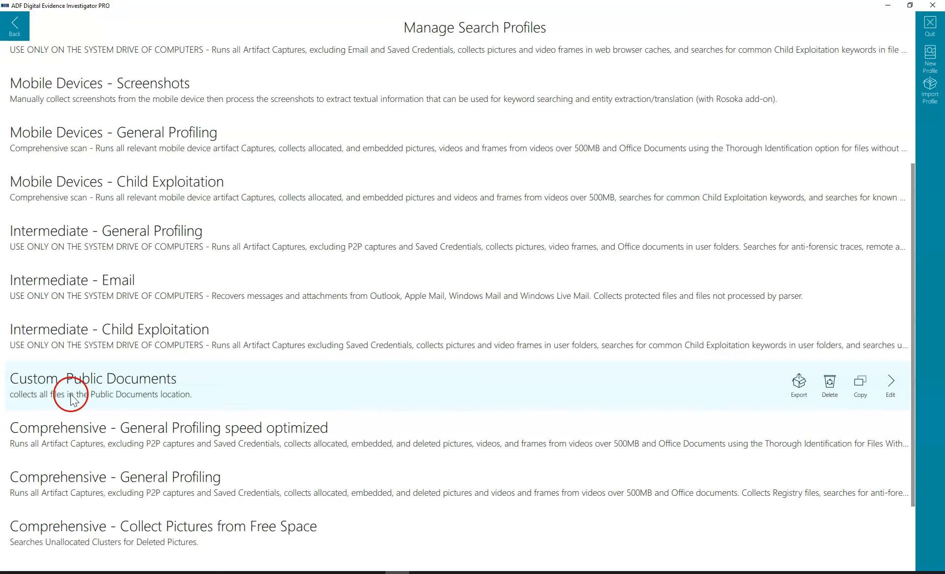
Step: Examine the scan results in the files view and the files collected by the Public Documents Folder capture
{"action": "left_click", "coordinate": [22, 551]}
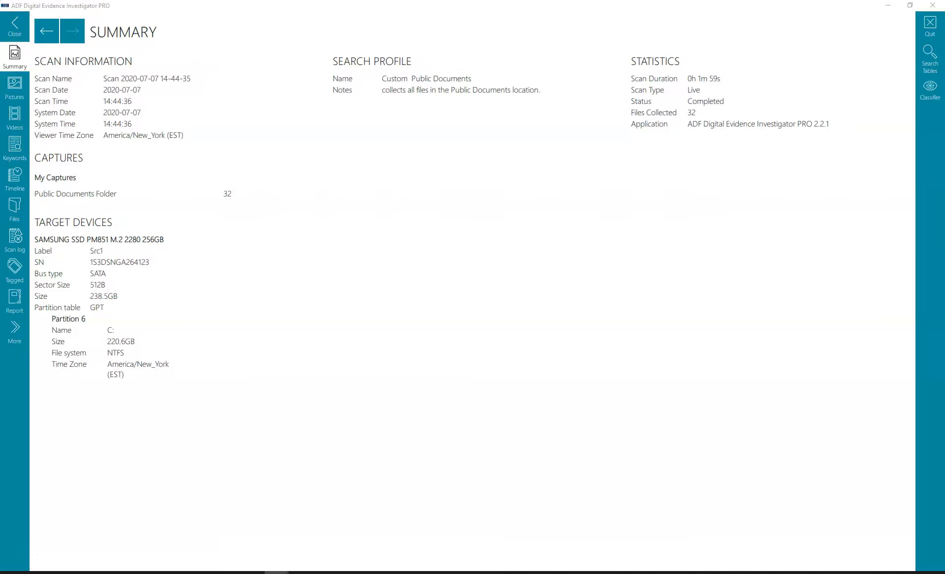
{"action": "left_click", "coordinate": [22, 211]}
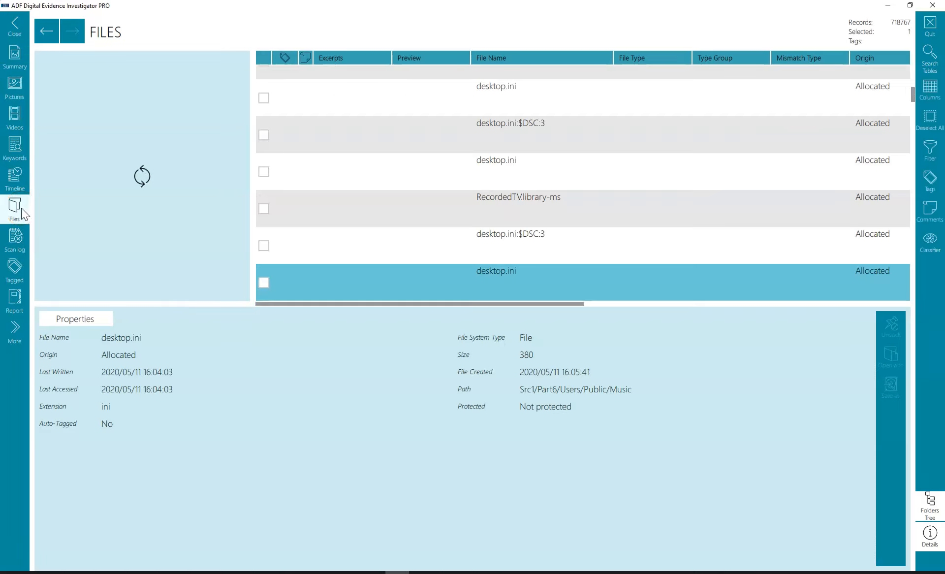
{"action": "left_click", "coordinate": [84, 204]}
{"action": "left_click", "coordinate": [344, 181]}
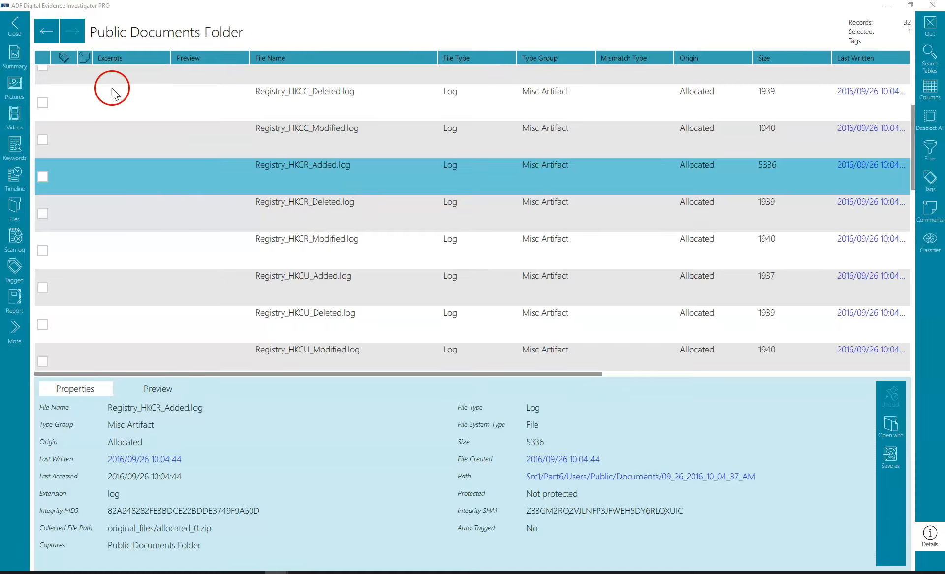
Step: Close the scan results and open the Custom Public Documents search profile for editing
{"action": "left_click", "coordinate": [14, 33]}
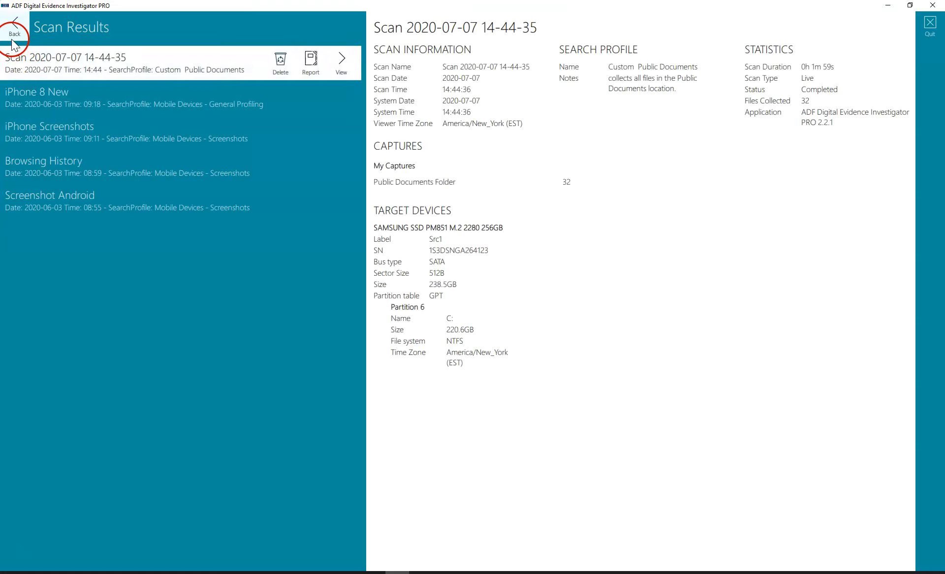
{"action": "left_click", "coordinate": [17, 45]}
{"action": "left_click", "coordinate": [132, 344]}
{"action": "scroll", "coordinate": [134, 347], "scroll_direction": "down", "scroll_amount": 3}
{"action": "scroll", "coordinate": [134, 351], "scroll_direction": "down", "scroll_amount": 1}
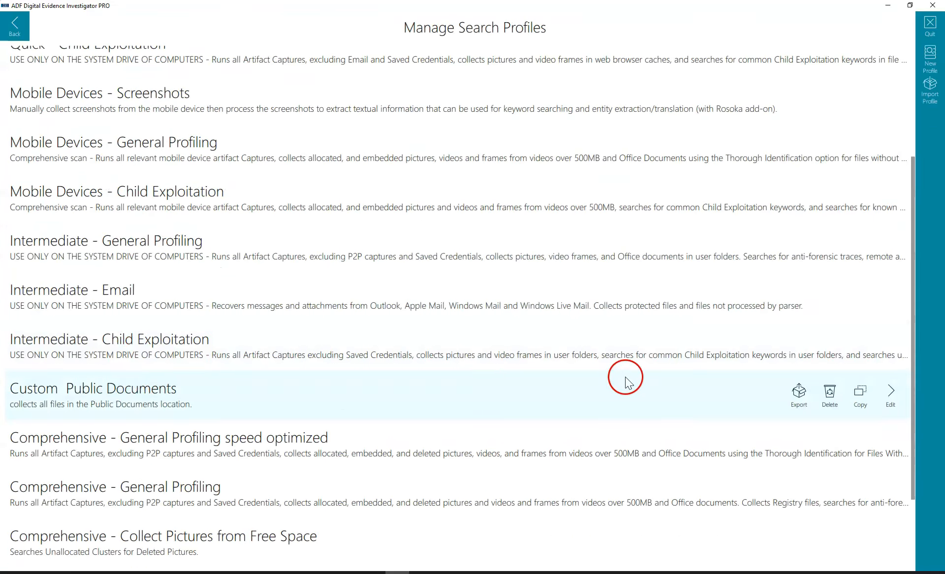
{"action": "left_click", "coordinate": [891, 392]}
Step: Deselect the Public Documents Folder capture in the custom search profile
{"action": "left_click", "coordinate": [367, 257]}
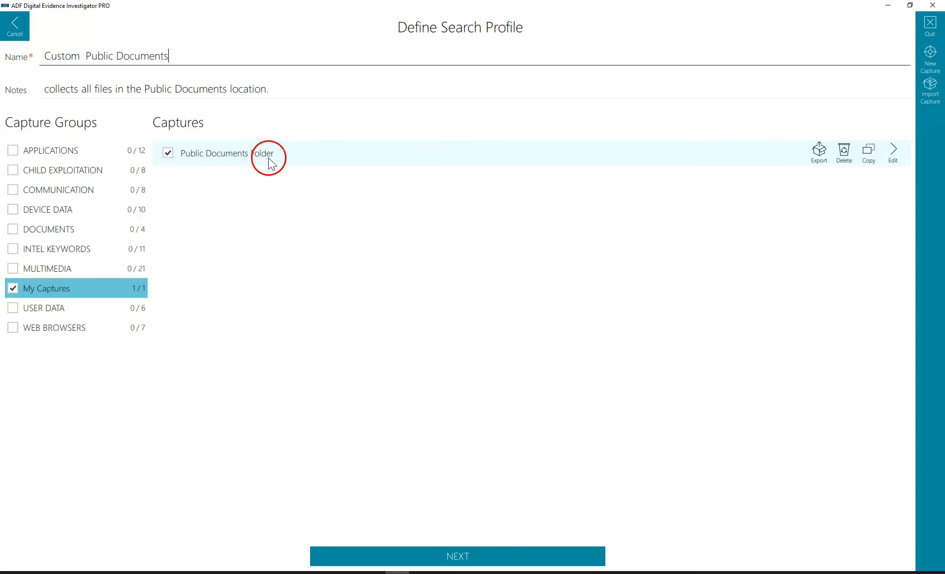
{"action": "left_click", "coordinate": [169, 153]}
{"action": "left_click", "coordinate": [169, 153]}
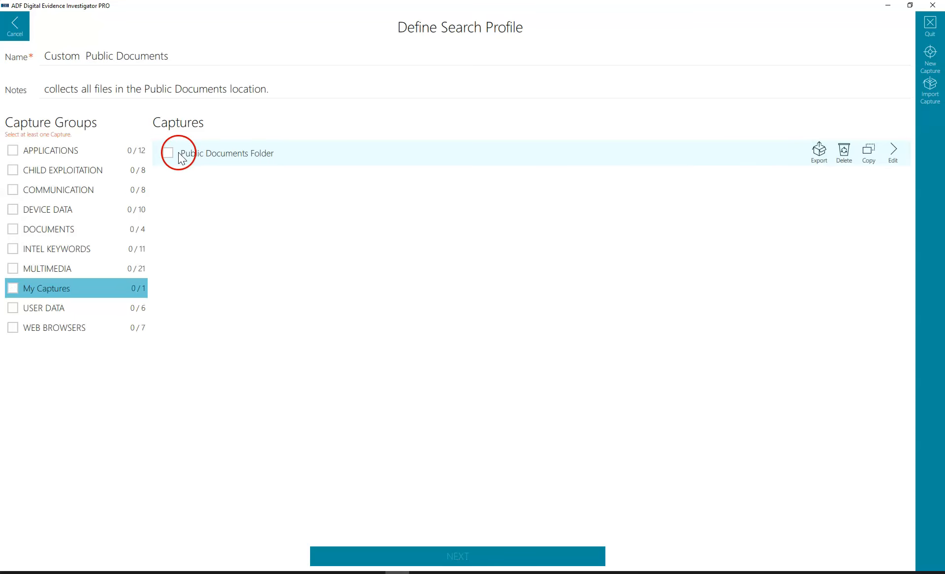
Step: Copy the Public Documents Folder capture and name the copy "Log File collection"
{"action": "left_click", "coordinate": [864, 168]}
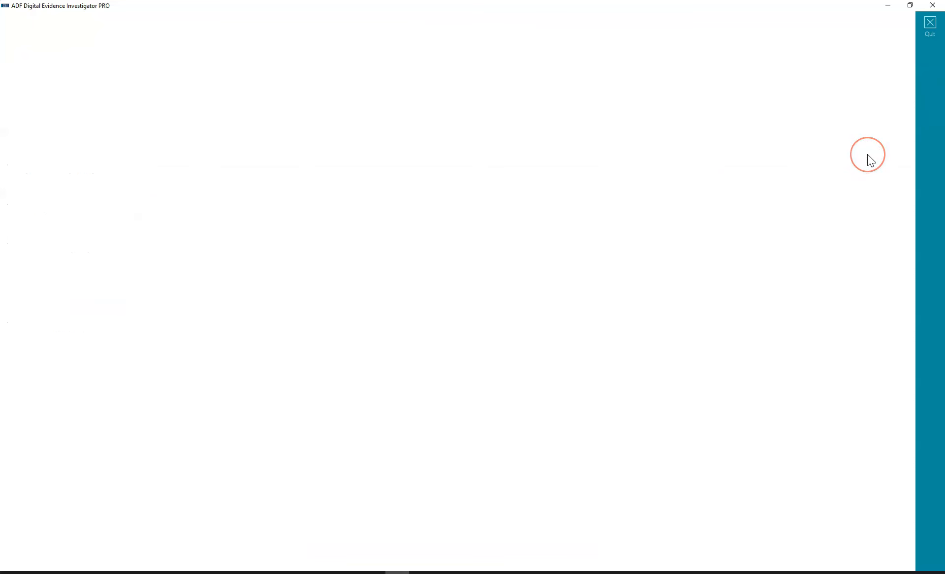
{"action": "left_click", "coordinate": [113, 168]}
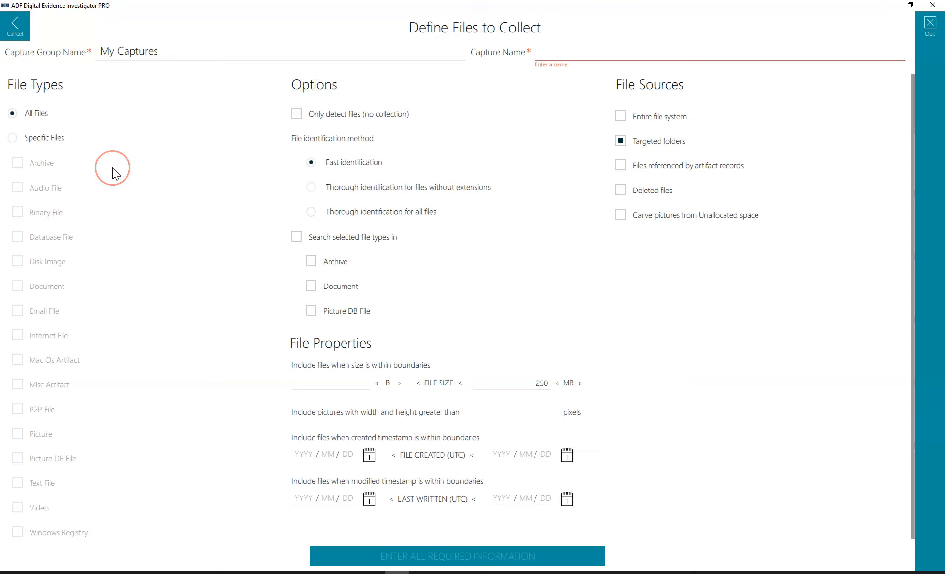
{"action": "left_click", "coordinate": [577, 57]}
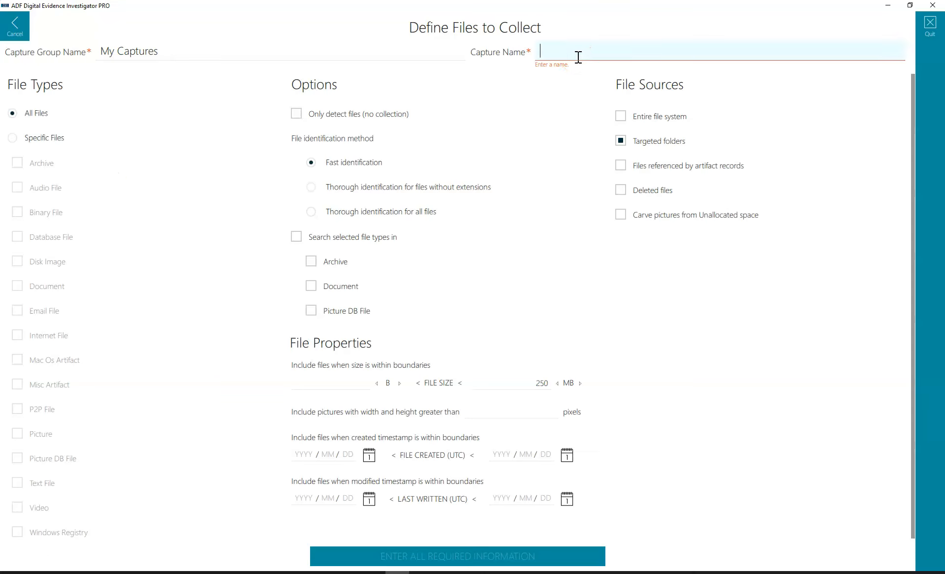
{"action": "type", "text": "Log File co"}
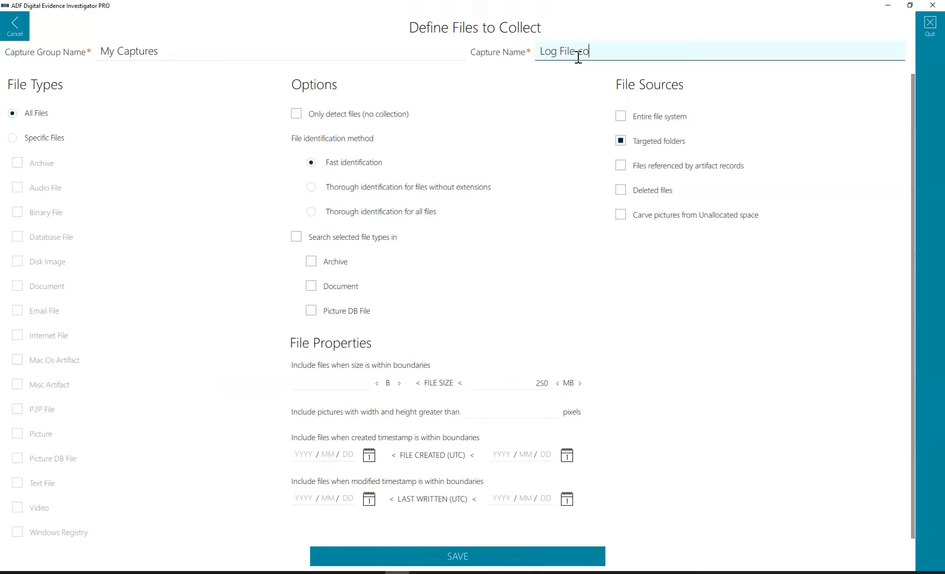
{"action": "type", "text": "llection"}
Step: Restrict the capture to specific files, selecting only the Log type with the log extension under Misc Artifact
{"action": "left_click", "coordinate": [30, 121]}
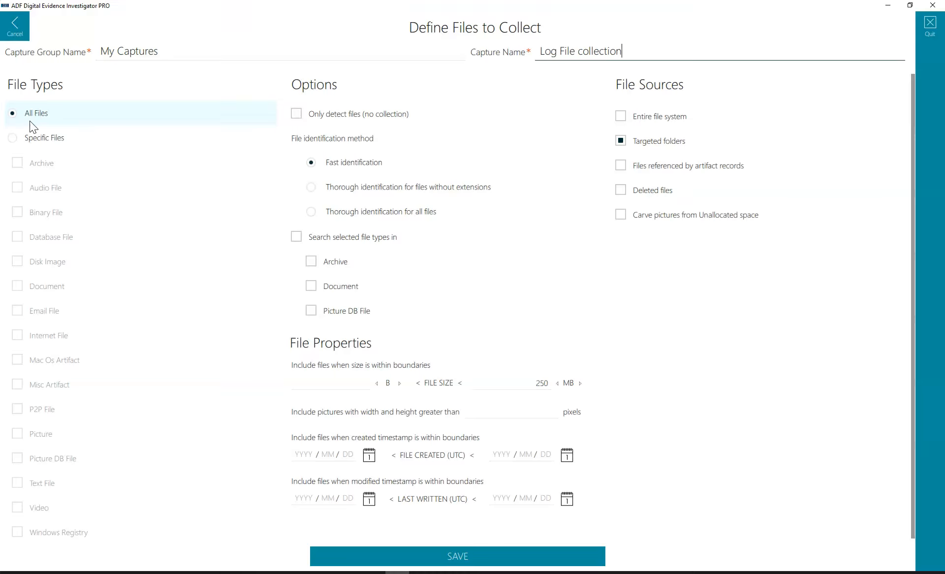
{"action": "left_click", "coordinate": [25, 136]}
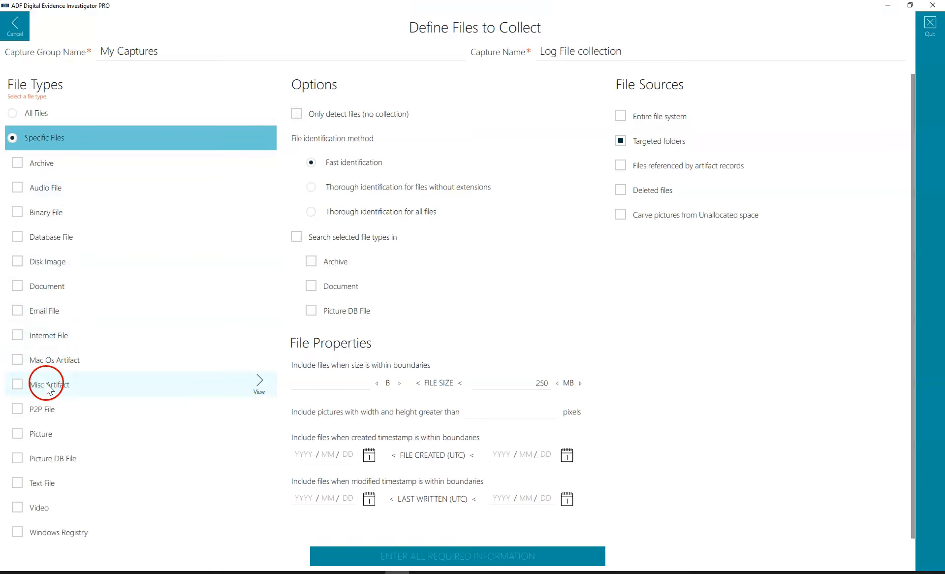
{"action": "left_click", "coordinate": [259, 382]}
{"action": "left_click", "coordinate": [14, 127]}
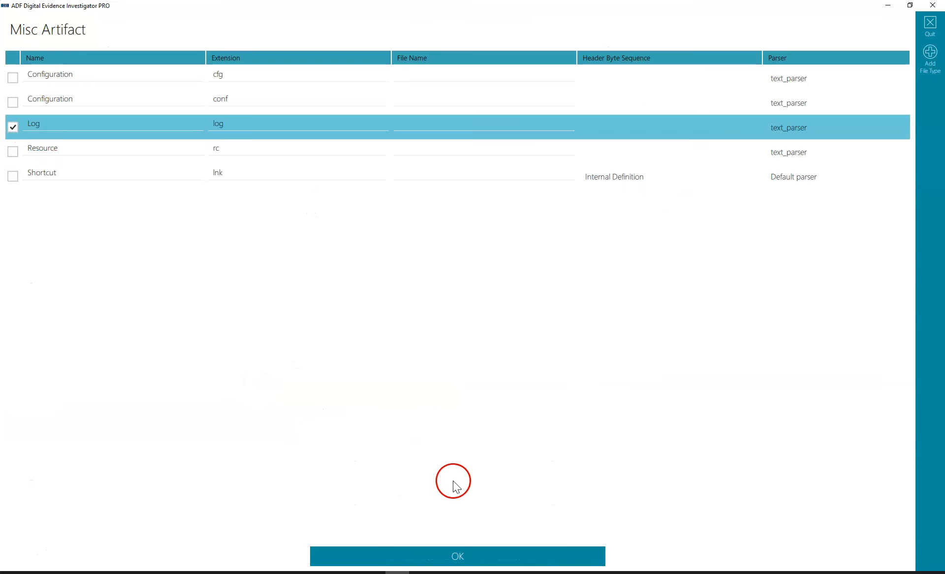
{"action": "left_click", "coordinate": [450, 555]}
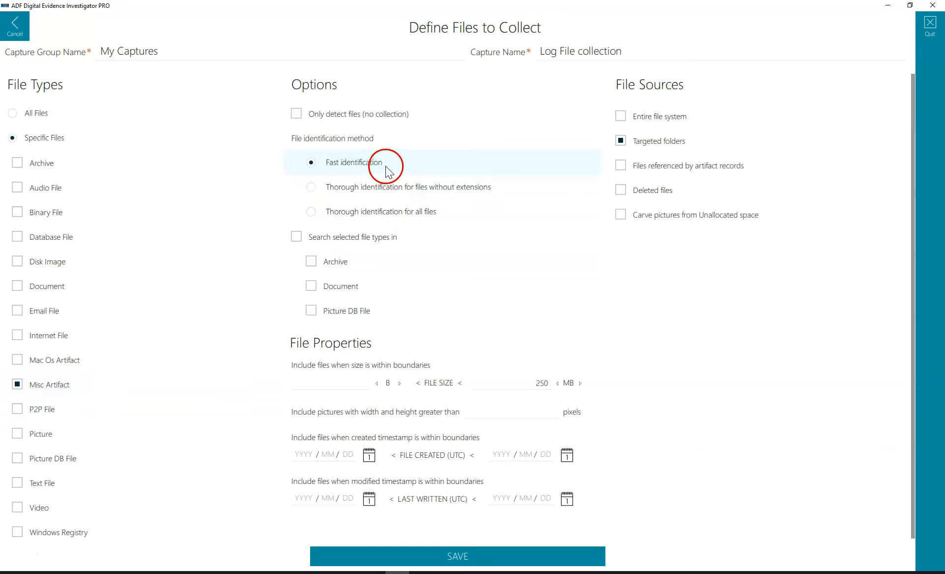
Step: Keep Fast identification as the file identification method and include Archive files in the search for the selected file types
{"action": "left_click", "coordinate": [362, 163]}
{"action": "left_click", "coordinate": [309, 260]}
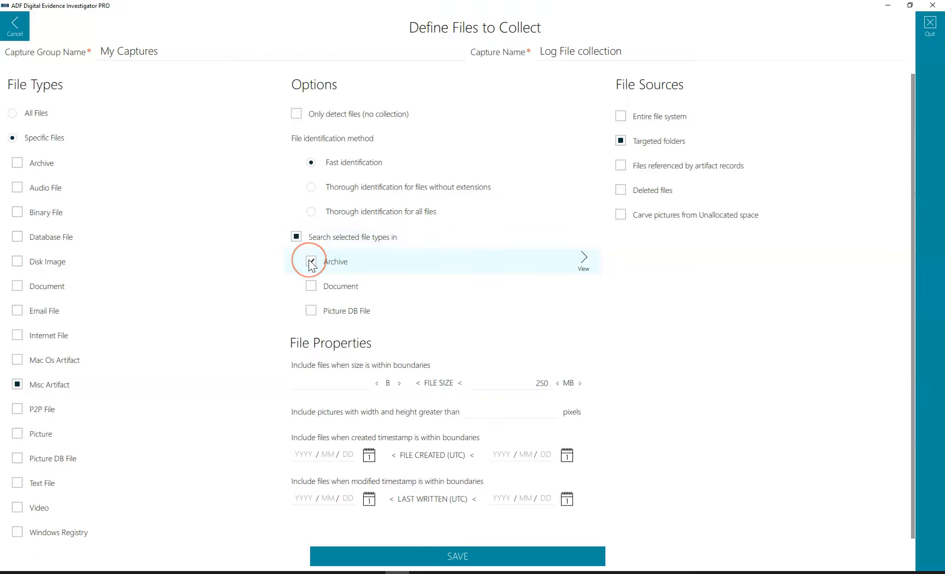
{"action": "left_click", "coordinate": [361, 267]}
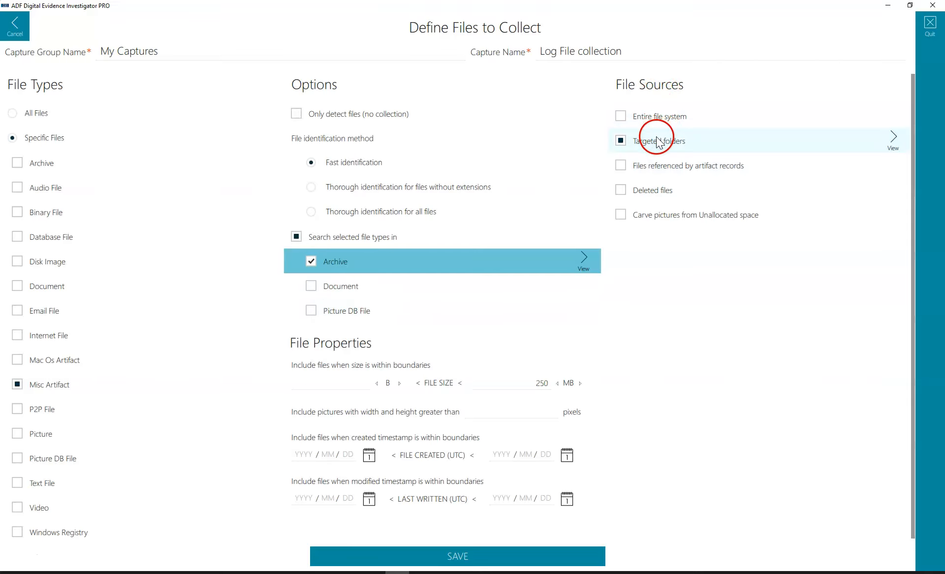
Step: Include the targeted folder /users/.* instead of /Users/Public/Documents/.*, and add the entire file system as a file source
{"action": "left_click", "coordinate": [892, 138]}
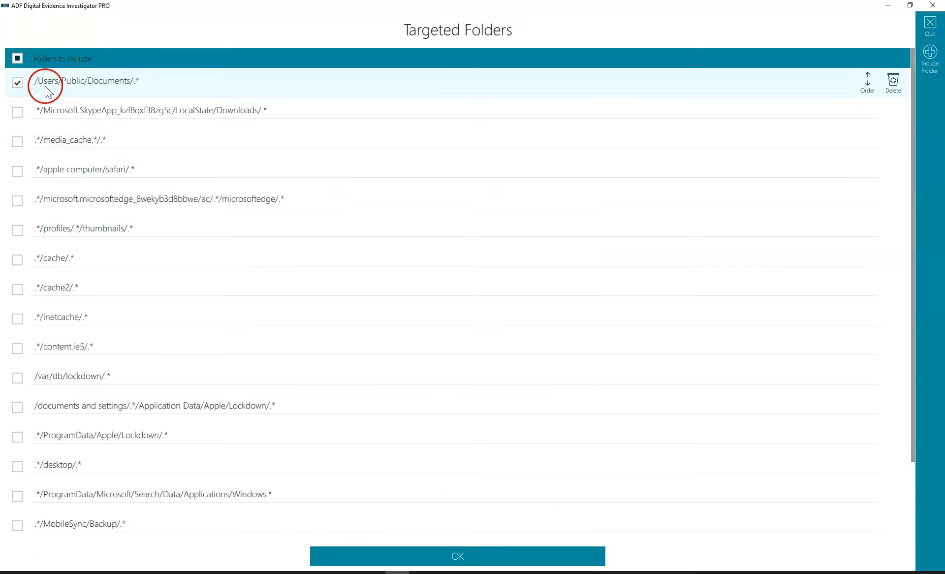
{"action": "left_click", "coordinate": [17, 83]}
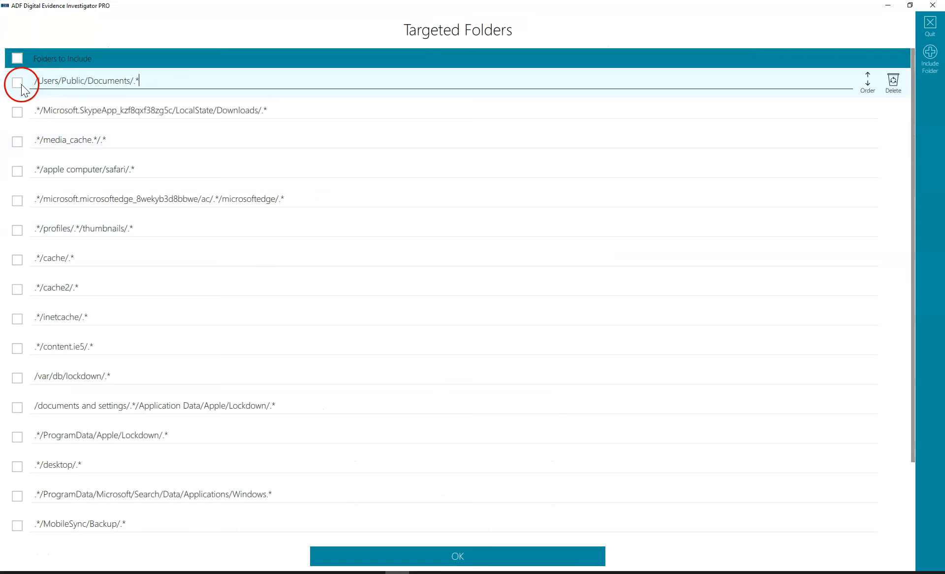
{"action": "left_click", "coordinate": [110, 96]}
{"action": "scroll", "coordinate": [87, 301], "scroll_direction": "down", "scroll_amount": 2}
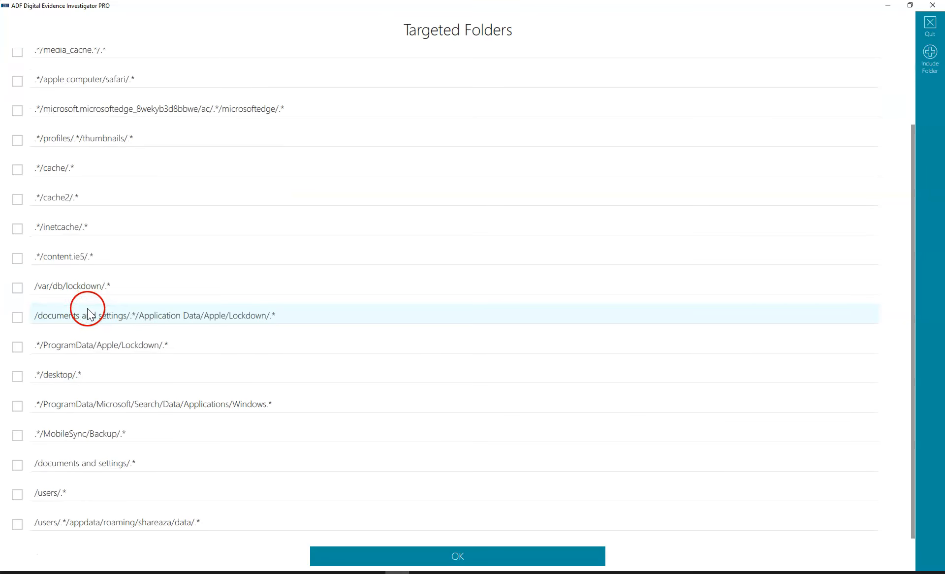
{"action": "left_click", "coordinate": [18, 494]}
{"action": "left_click", "coordinate": [17, 464]}
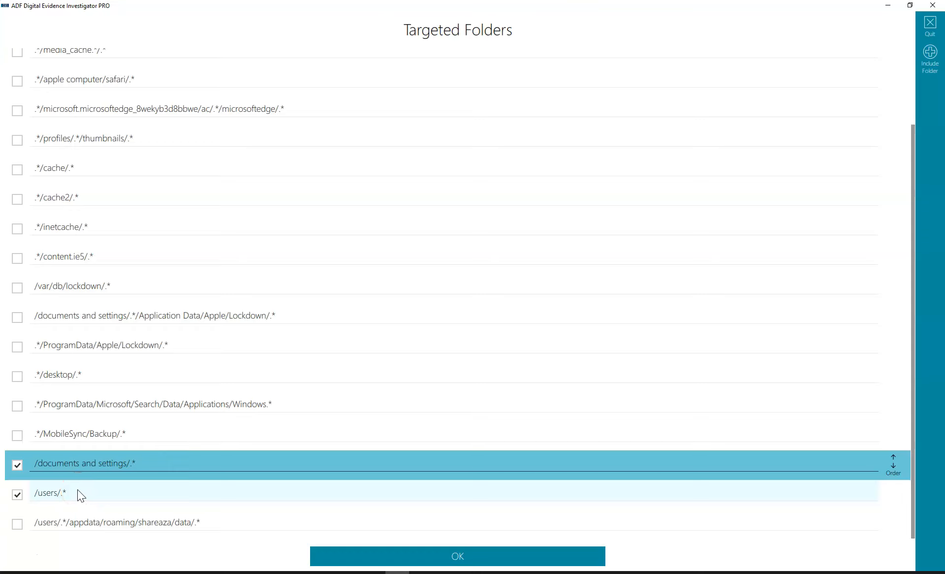
{"action": "left_click", "coordinate": [18, 464]}
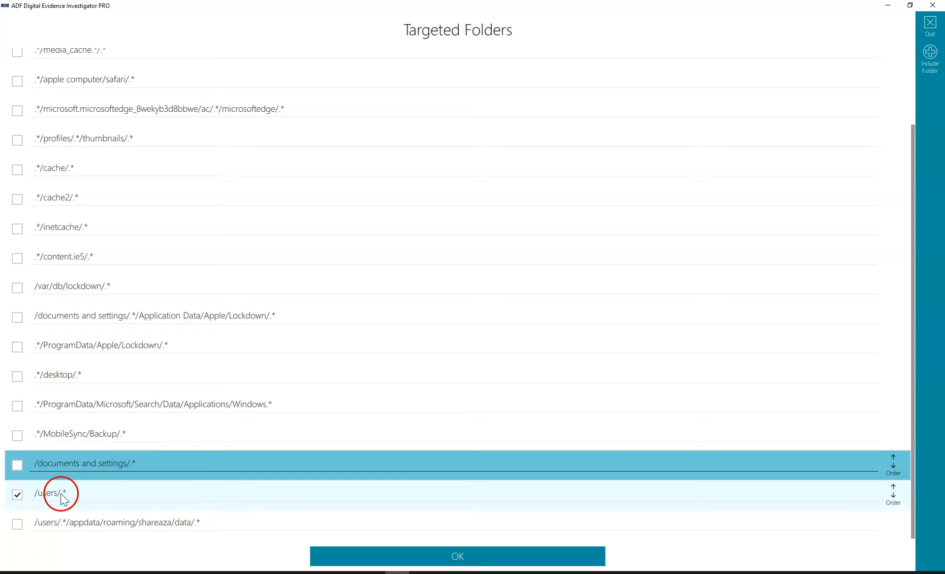
{"action": "left_click", "coordinate": [469, 563]}
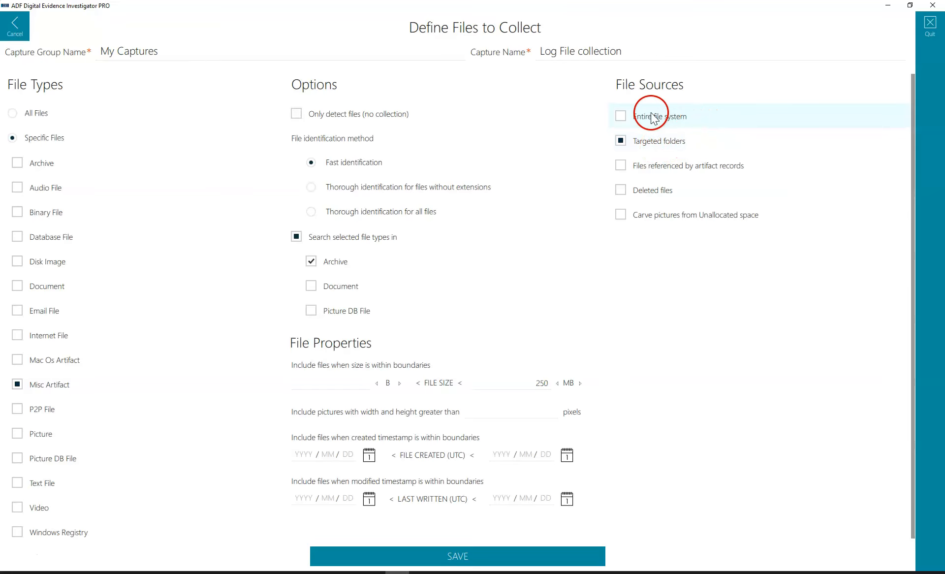
{"action": "left_click", "coordinate": [619, 117]}
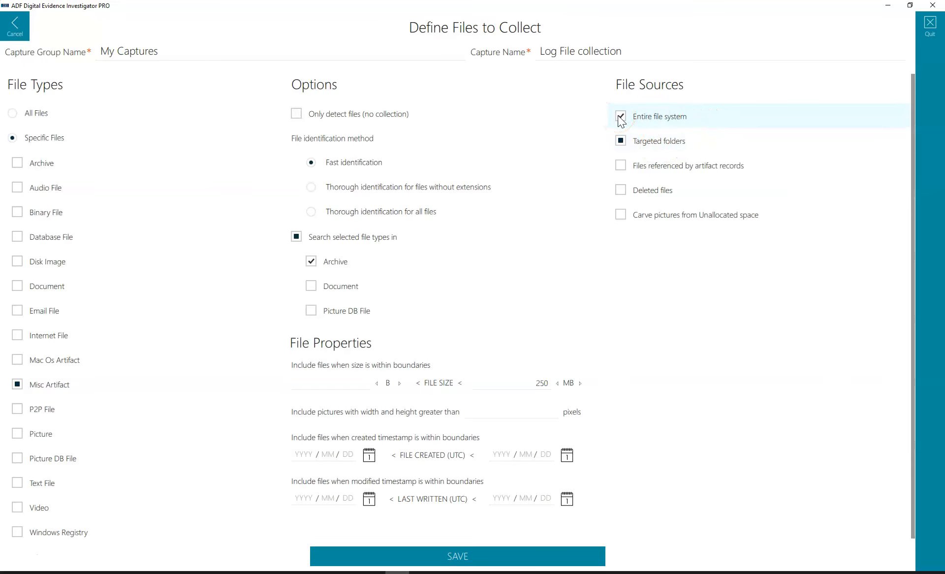